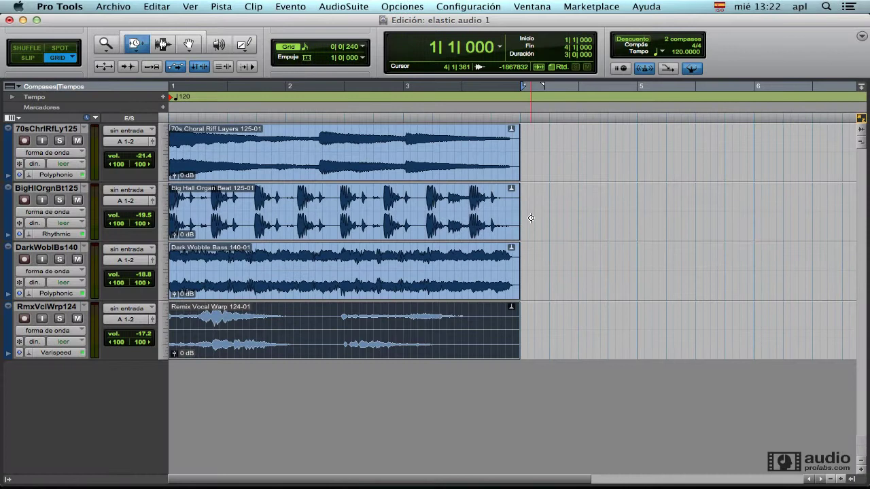
click(135, 43)
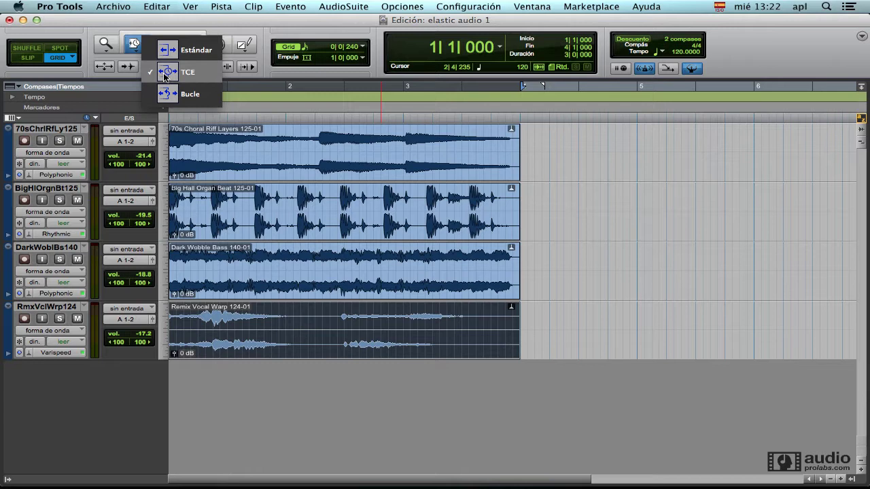
click(556, 392)
Step: Switch to Finder and import Big Hall Organ Beat 125 prueba.caf from the Bucles folder onto a new track below the existing ones
key(super+Tab)
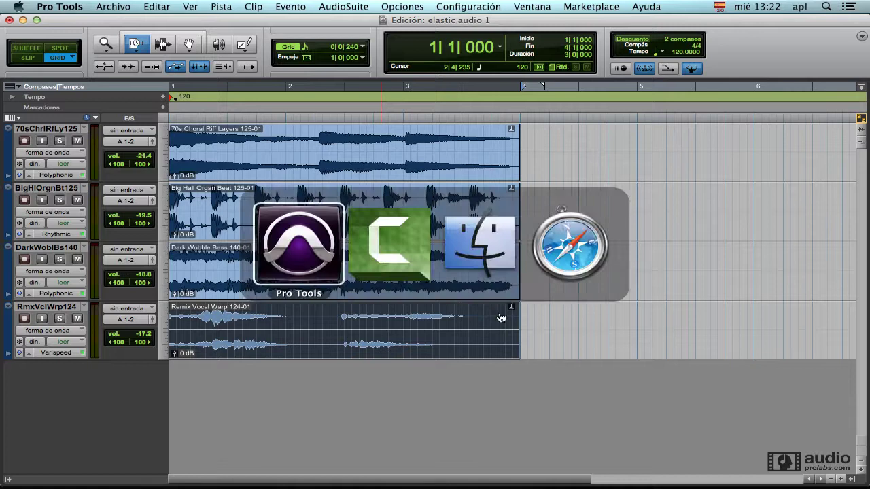
key(super+Tab)
key(super+Tab)
click(172, 454)
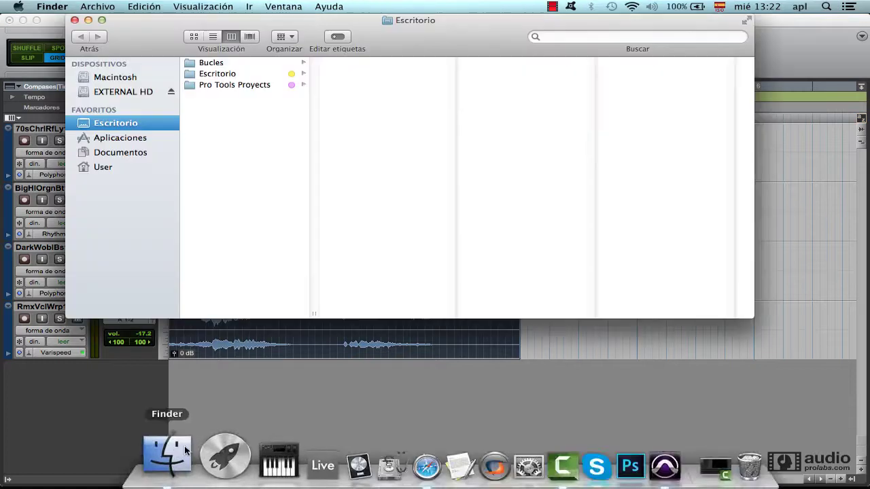
click(214, 64)
double_click(454, 315)
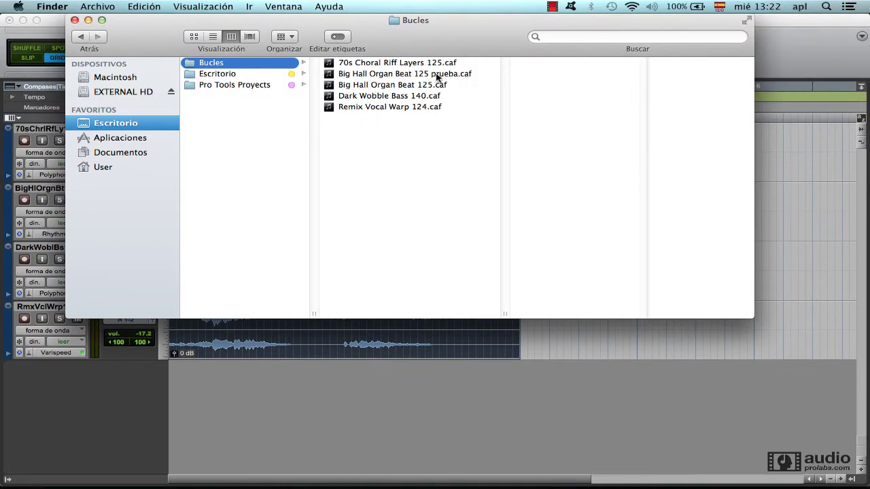
drag(458, 40, 819, 91)
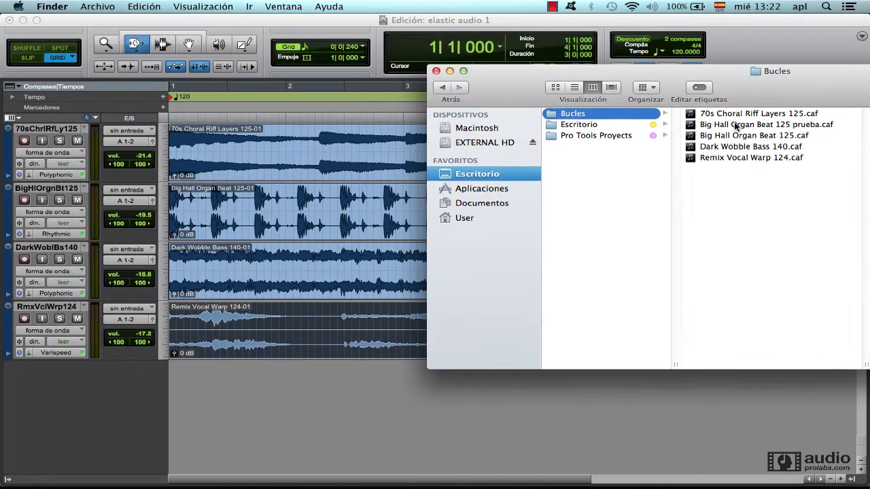
drag(736, 126, 243, 428)
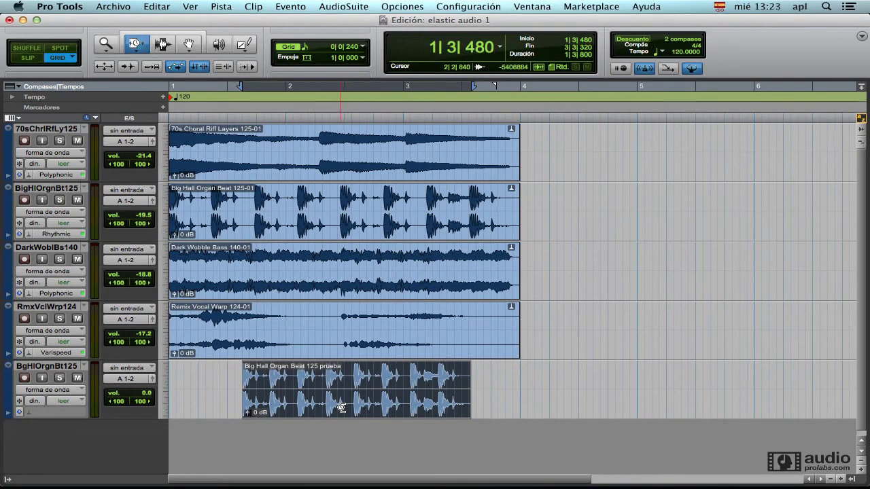
Step: Leave Elastic Audio disabled on the new organ beat track and set the trim tool to TCE mode
click(28, 413)
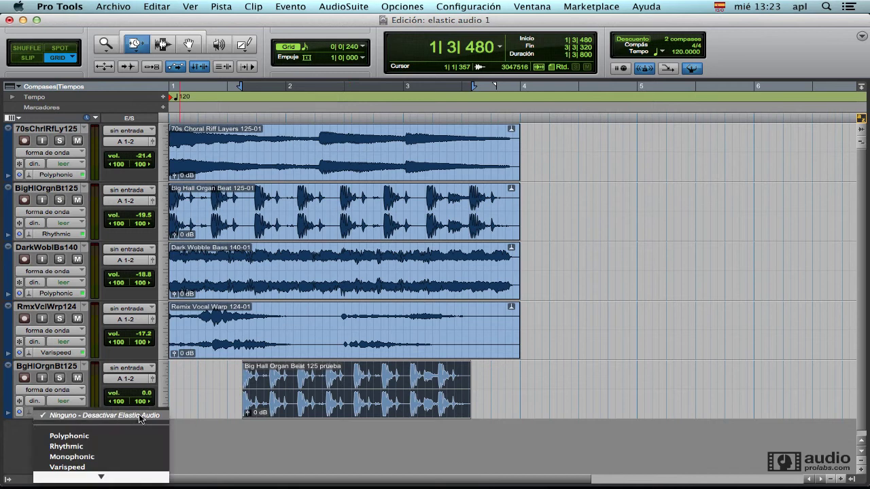
click(358, 454)
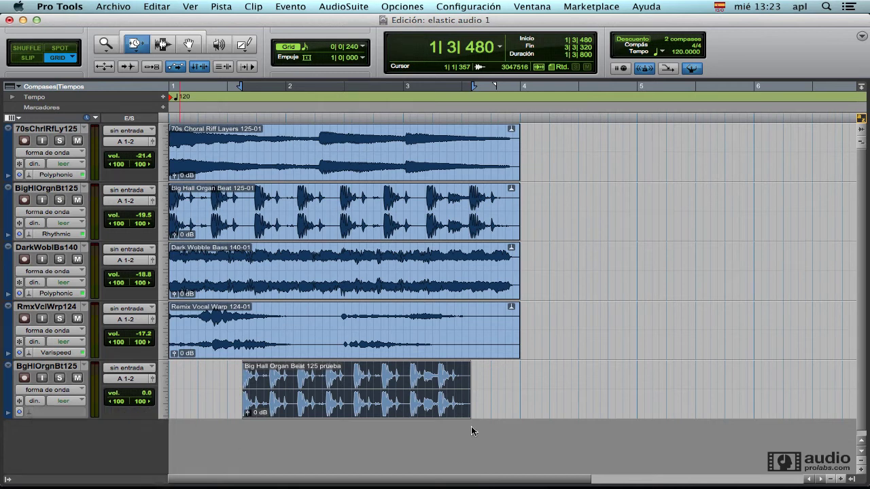
click(136, 47)
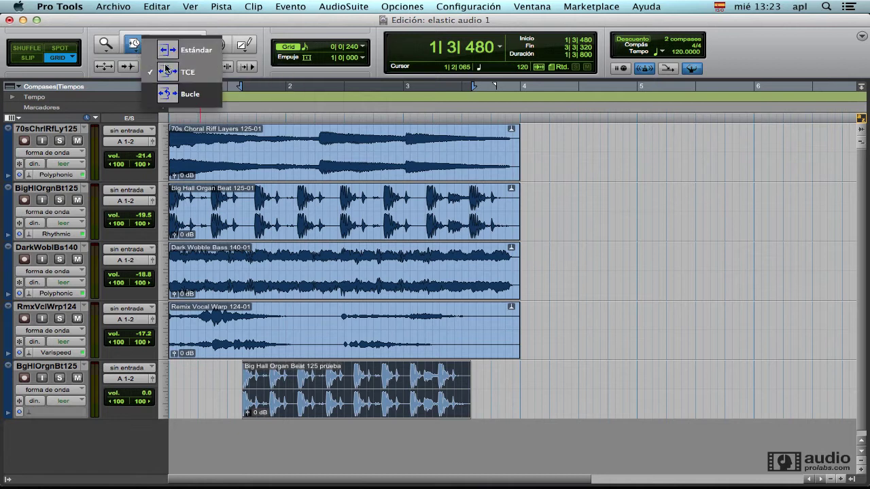
click(197, 72)
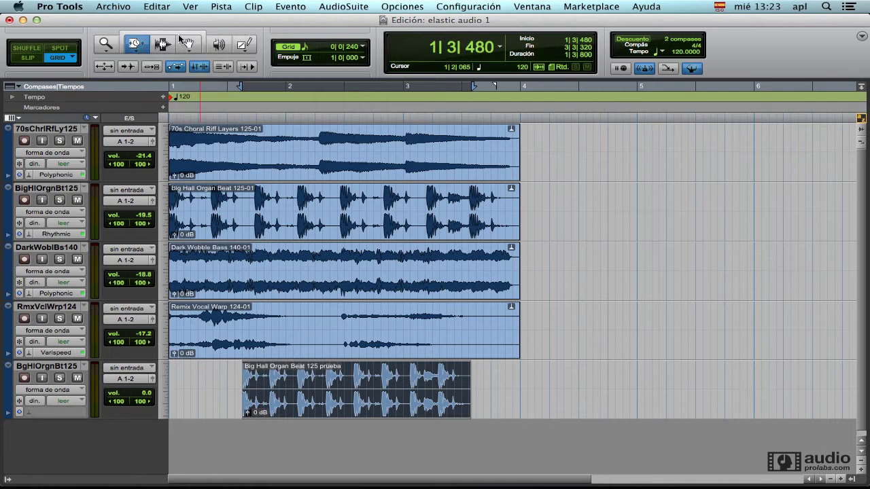
Step: Activate the Smart tool and move the prueba clip so it starts at 1|2|000
click(161, 44)
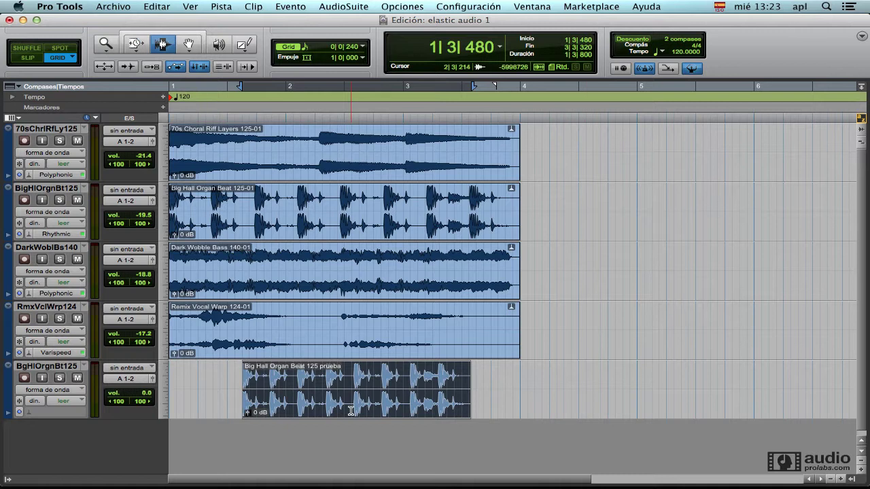
click(534, 412)
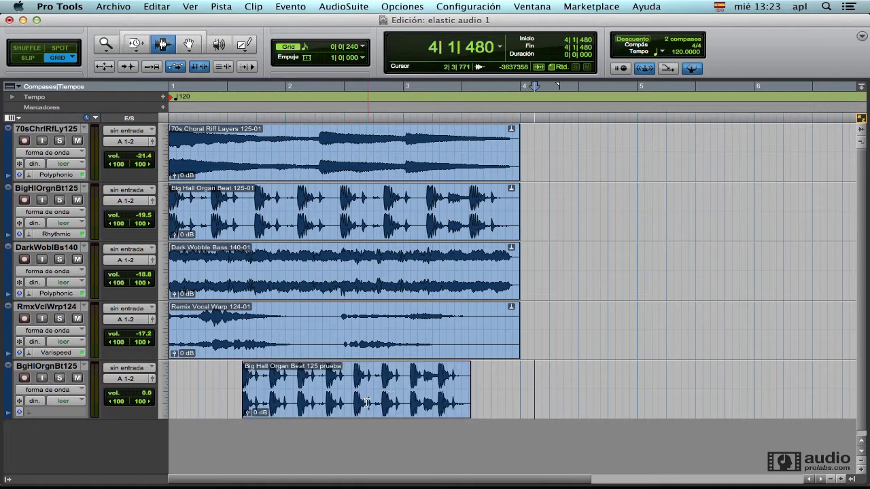
key(super+7)
drag(357, 413, 311, 412)
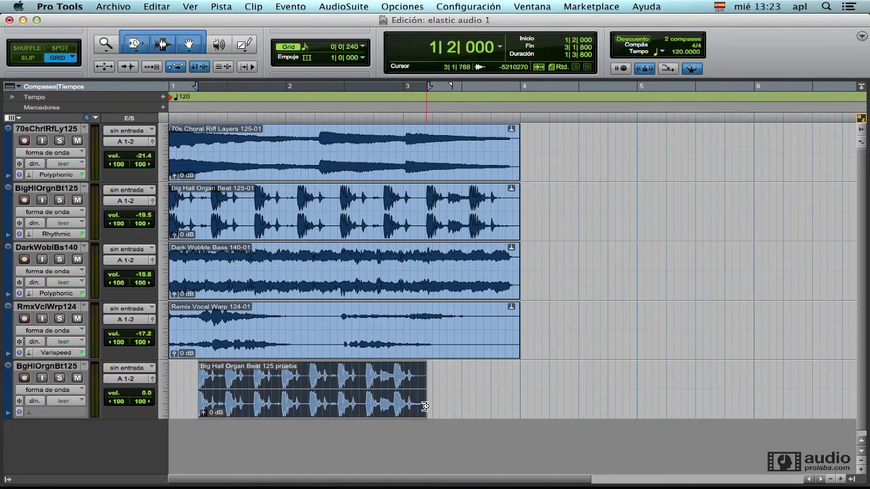
Step: Time-stretch the prueba clip's end to 4|1|000 and compress it back to 2|2|240
drag(426, 409, 520, 412)
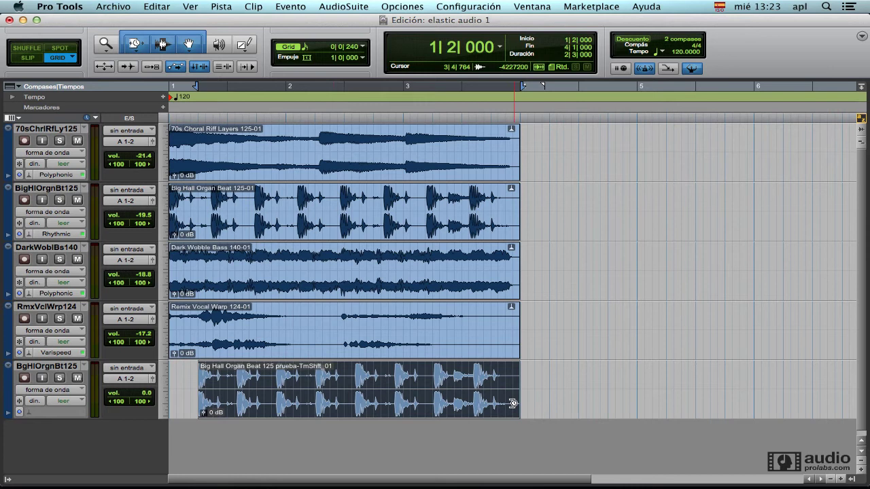
drag(514, 404, 323, 404)
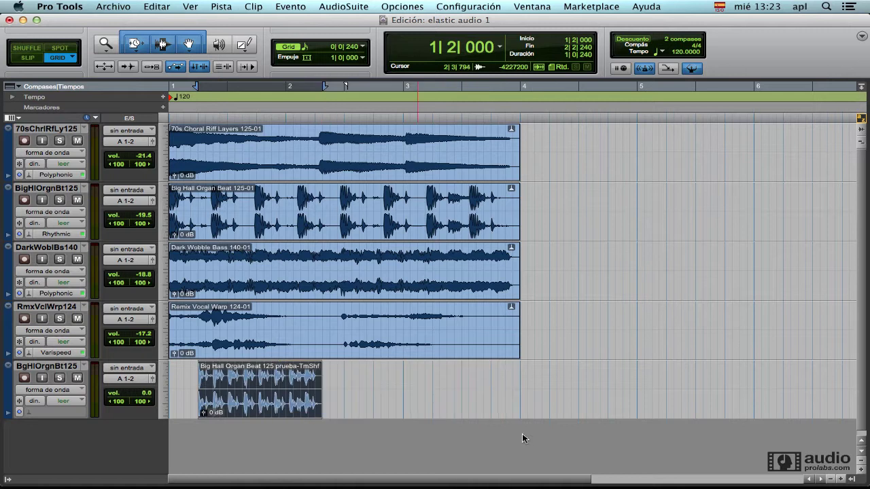
Step: Show the clips list and examine the original and elastic entries of 70s Choral Riff Layers 125 and Big Hall Organ Beat 125
click(853, 481)
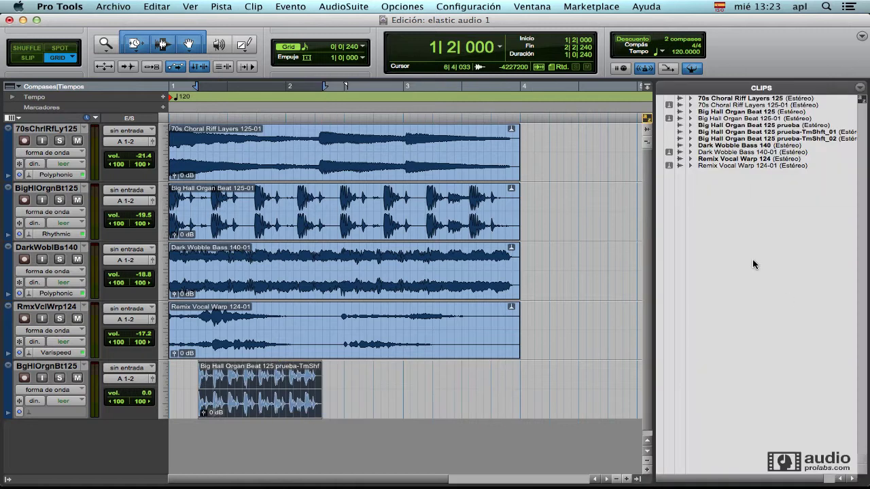
click(711, 98)
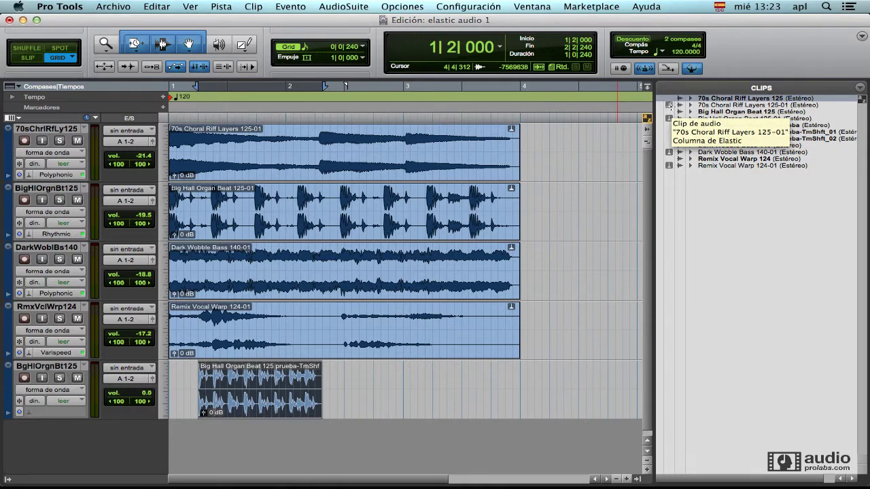
click(703, 106)
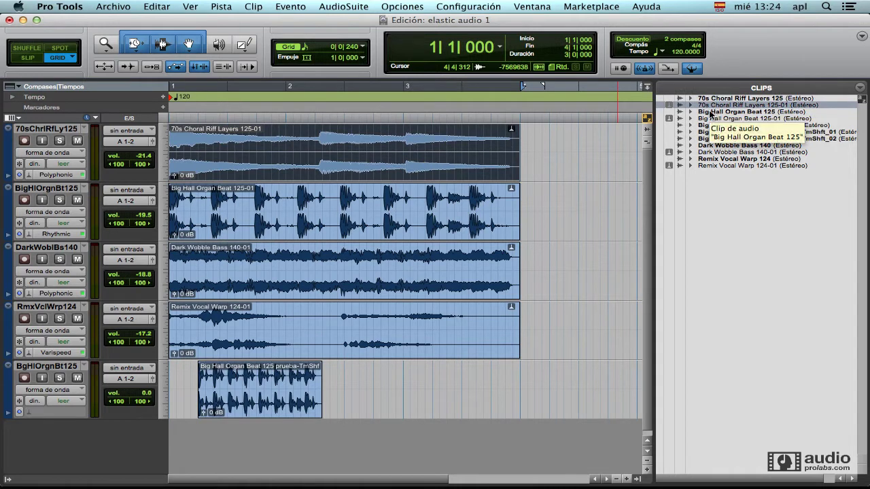
click(710, 113)
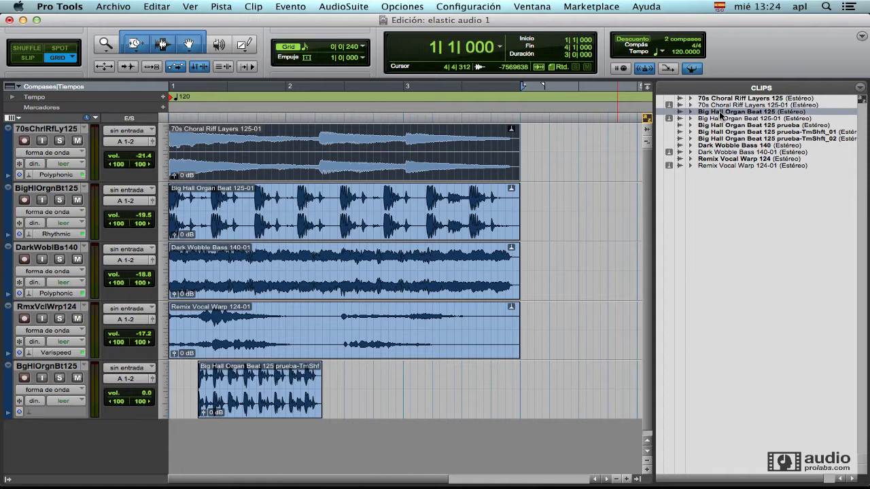
click(716, 120)
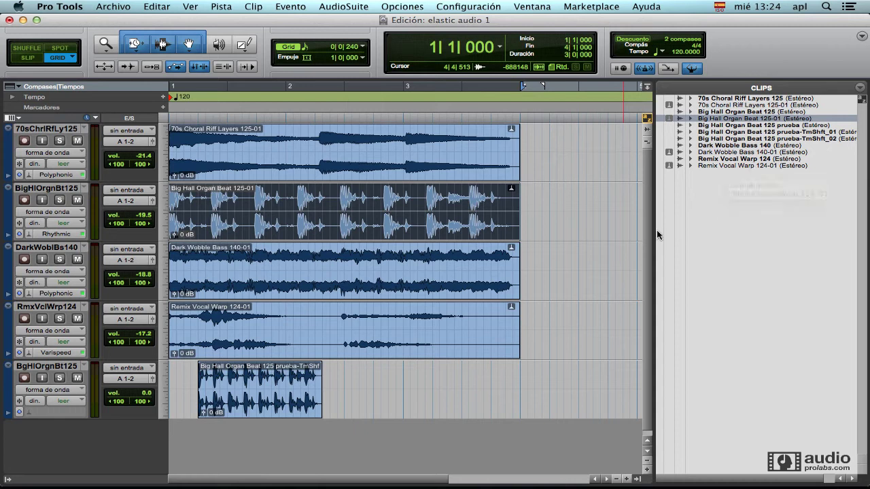
Step: Widen the clips list and examine the Big Hall Organ Beat 125 prueba clip and its TmShft_01 and TmShft_02 versions
drag(653, 231, 592, 231)
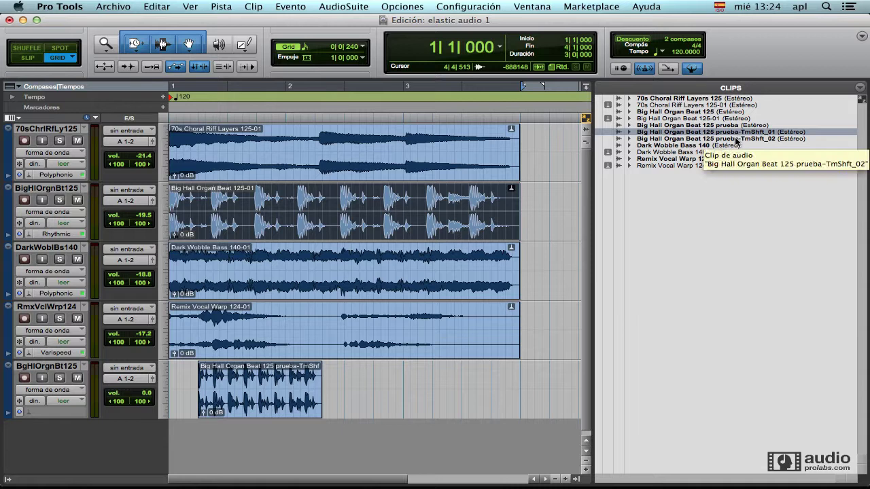
click(737, 138)
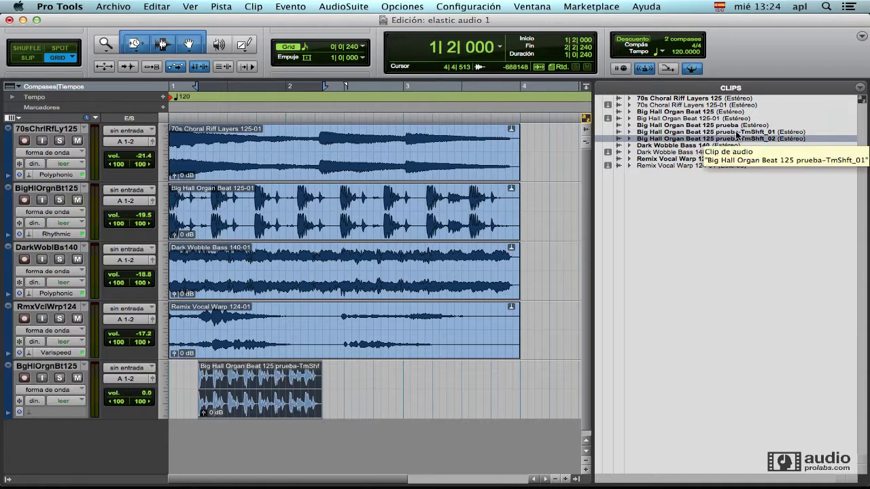
click(736, 133)
click(730, 126)
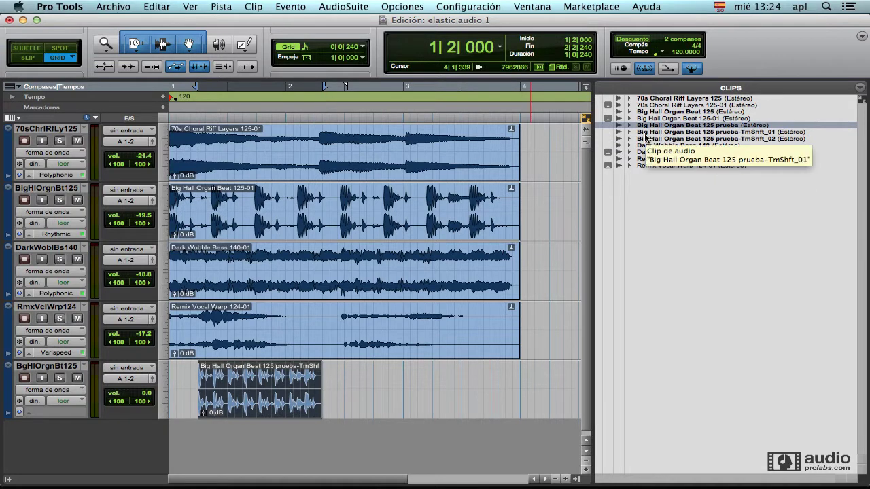
click(643, 139)
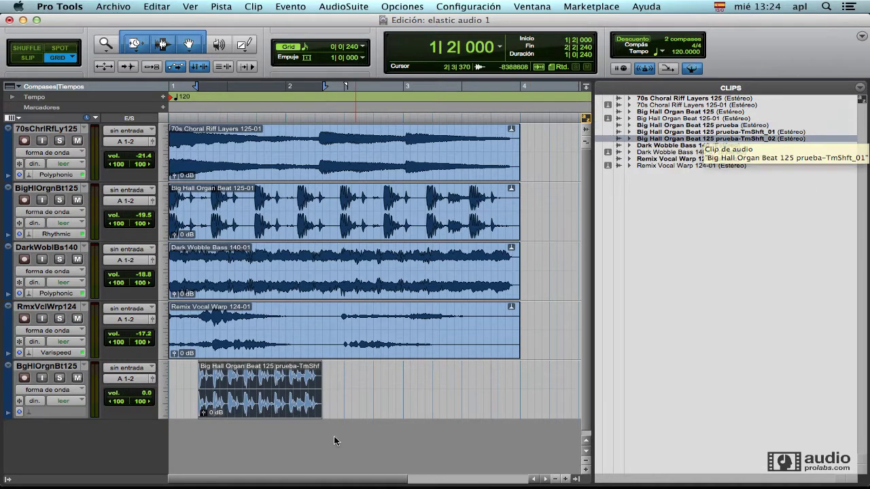
Step: Time-stretch the prueba clip's end to 4|2|000 and compress it to 2|2|480, selecting each processed version in the clips list
drag(712, 141, 550, 417)
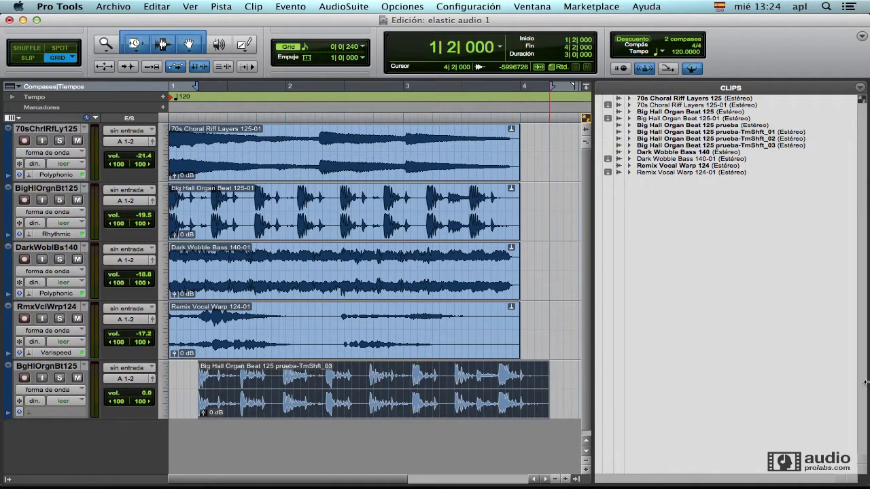
click(747, 147)
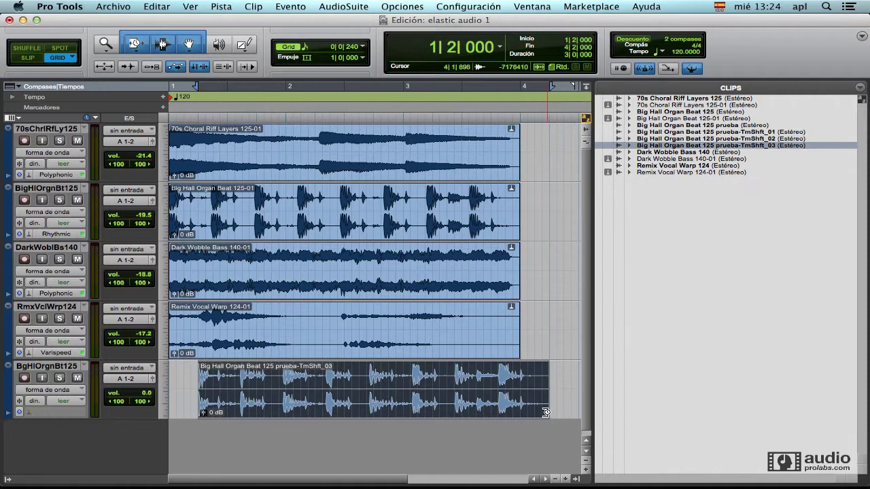
drag(549, 415, 329, 404)
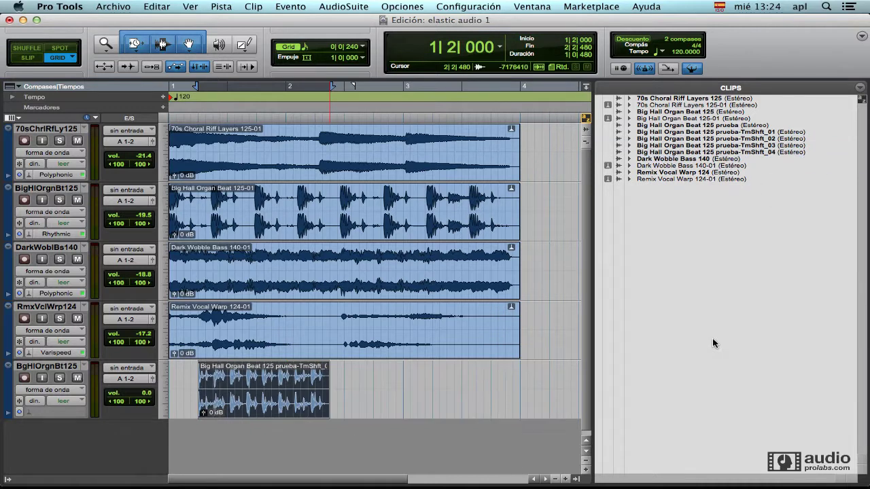
click(707, 154)
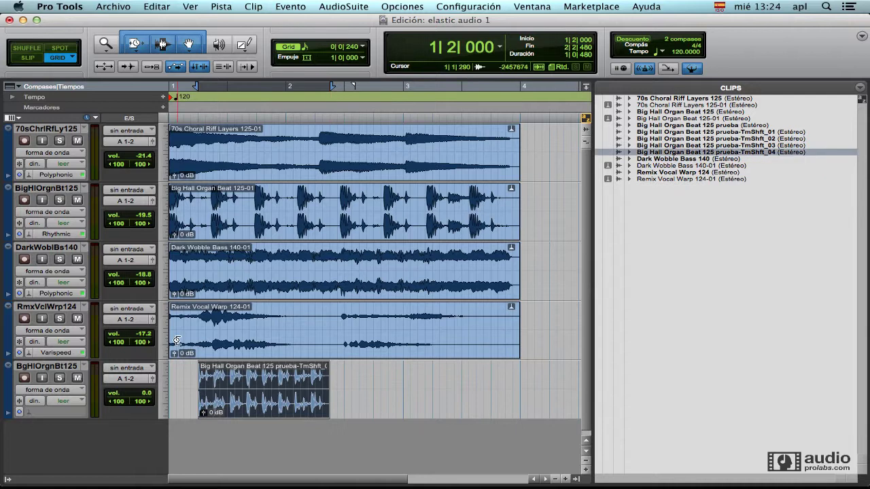
Step: Move the prueba clip to the session start at 1|1|000 and time-stretch its end to 4|1|000
drag(253, 403, 214, 409)
drag(297, 422, 522, 432)
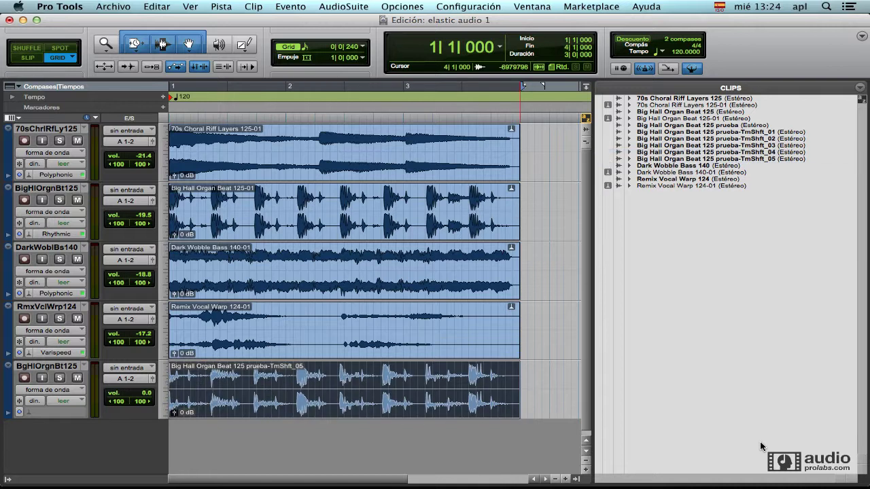
Step: Solo the prueba track and play it back while adjusting its output volume to -6.5 dB
click(59, 378)
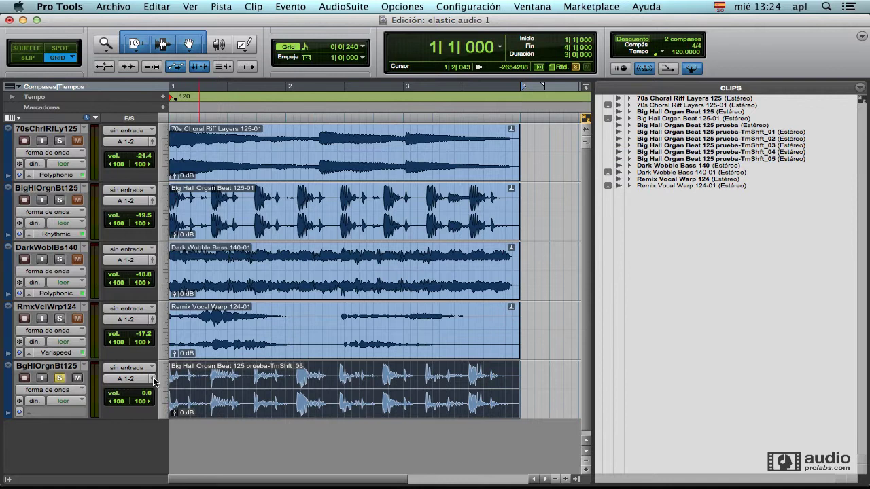
click(153, 379)
drag(574, 331, 573, 372)
key(space)
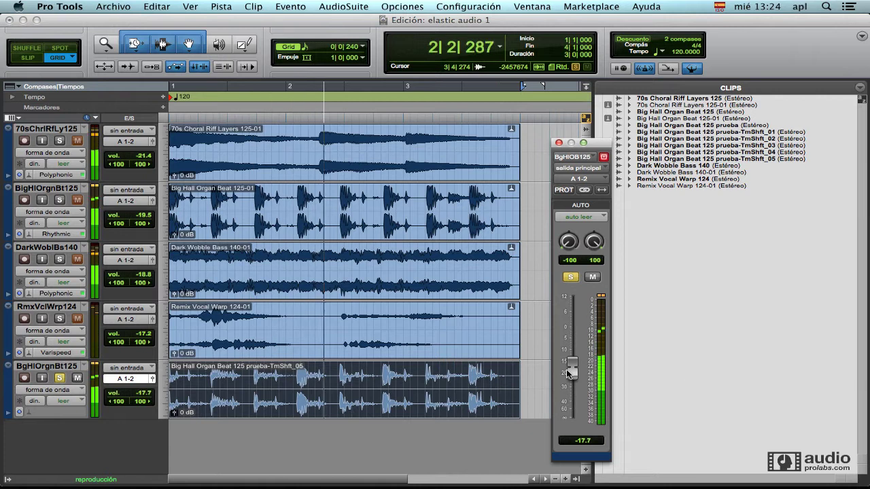
drag(573, 369, 573, 352)
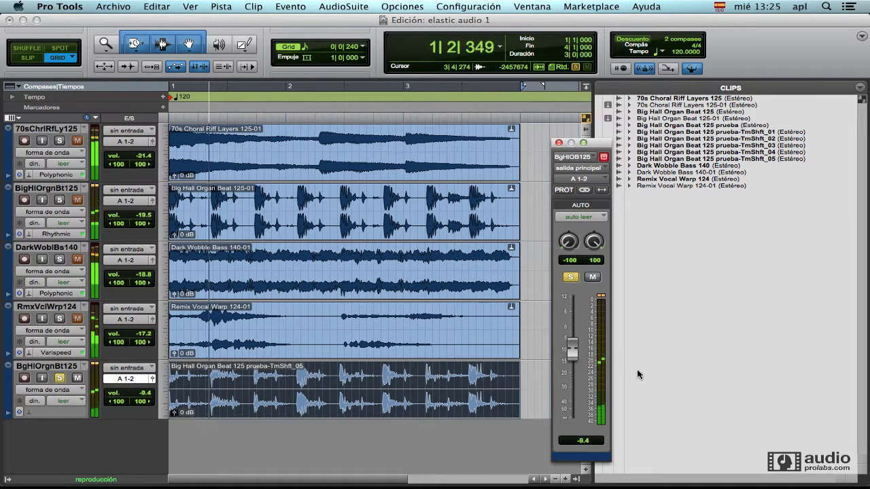
drag(574, 359, 574, 352)
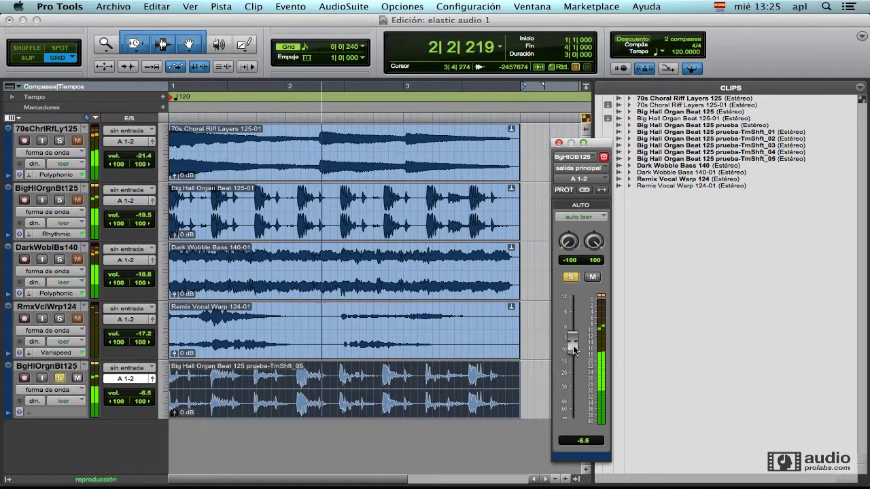
key(space)
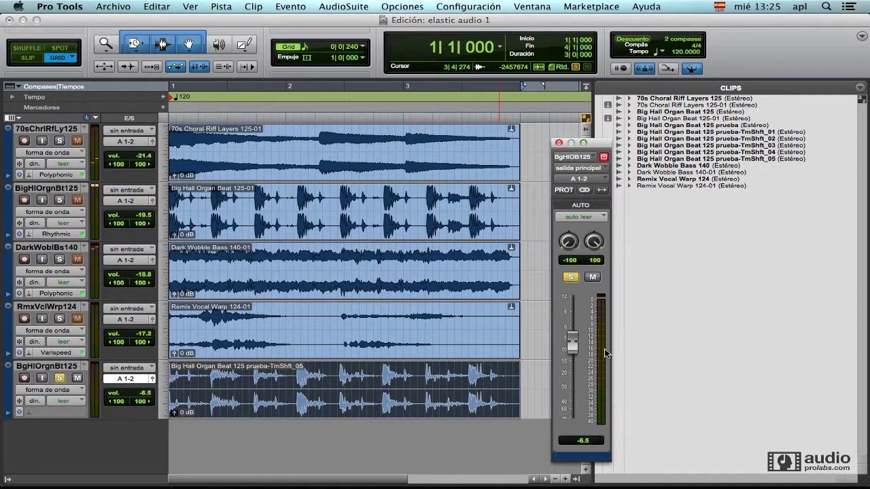
click(558, 143)
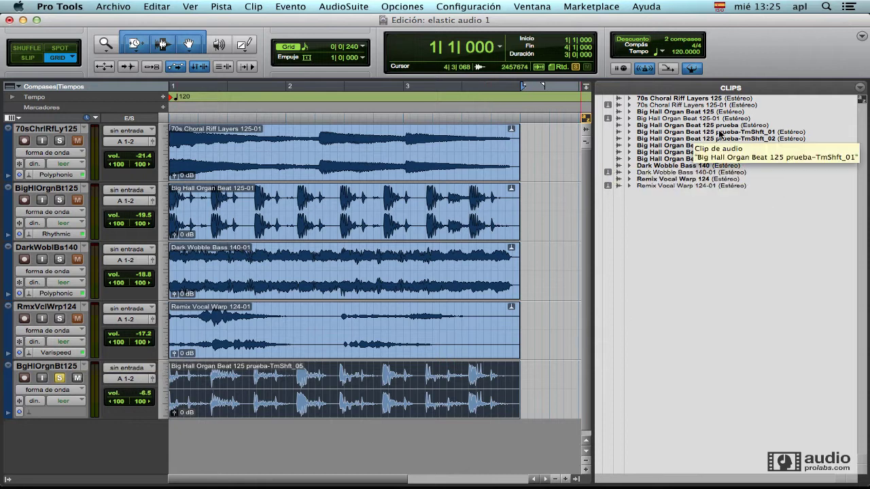
Step: Select the prueba clip's TmShft_03, TmShft_04 and TmShft_05 versions one after another in the clips list
click(741, 147)
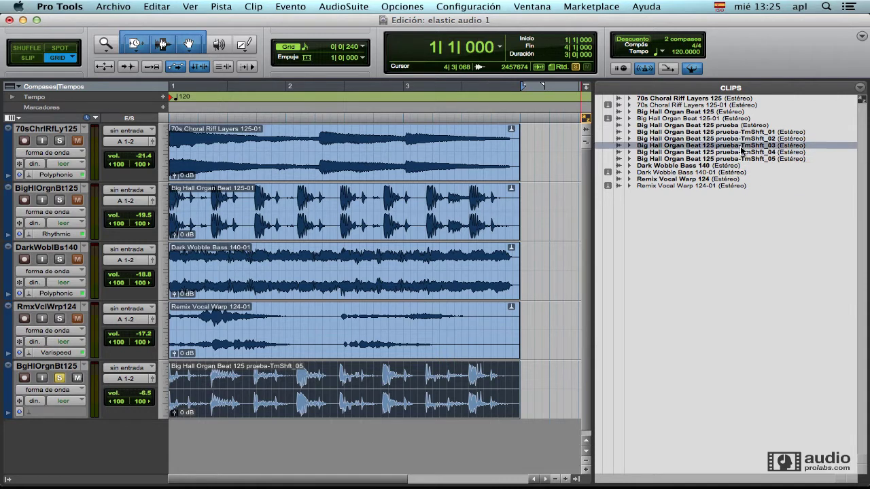
click(740, 153)
click(736, 160)
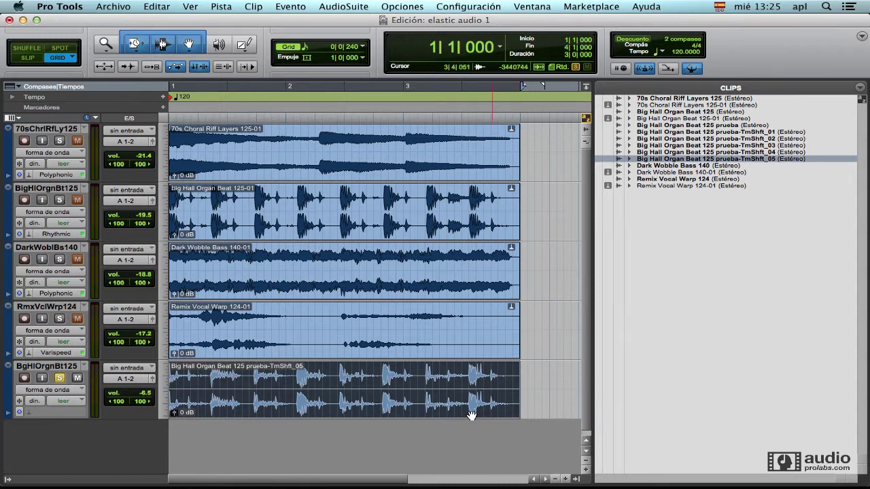
Step: Replace the TmShft_05 clip on the prueba track with the original Big Hall Organ Beat 125 prueba clip from the clips list
key(Delete)
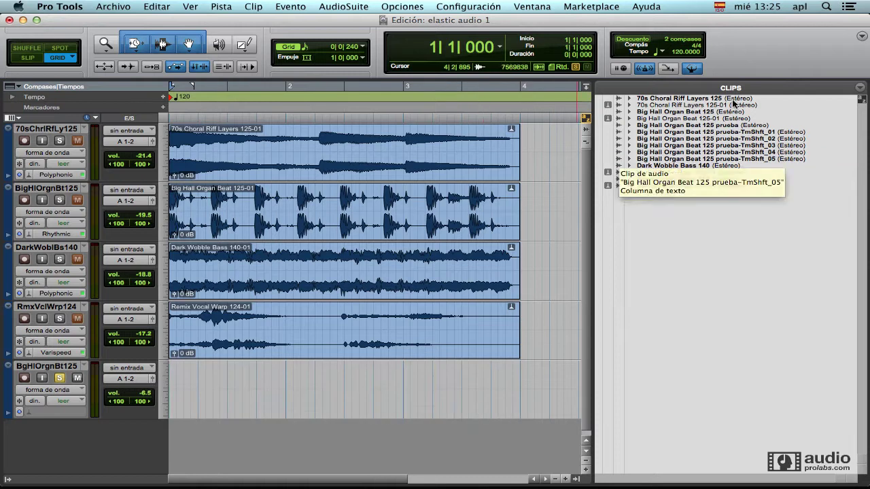
drag(740, 127, 275, 399)
Step: Time-compress the prueba clip's end to 1|3|480 and play back the soloed result
drag(346, 407, 238, 406)
drag(392, 410, 242, 407)
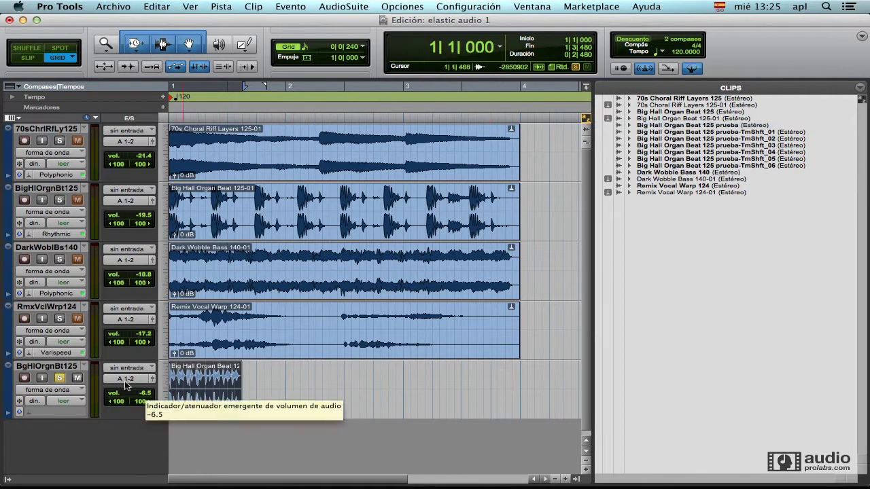
key(space)
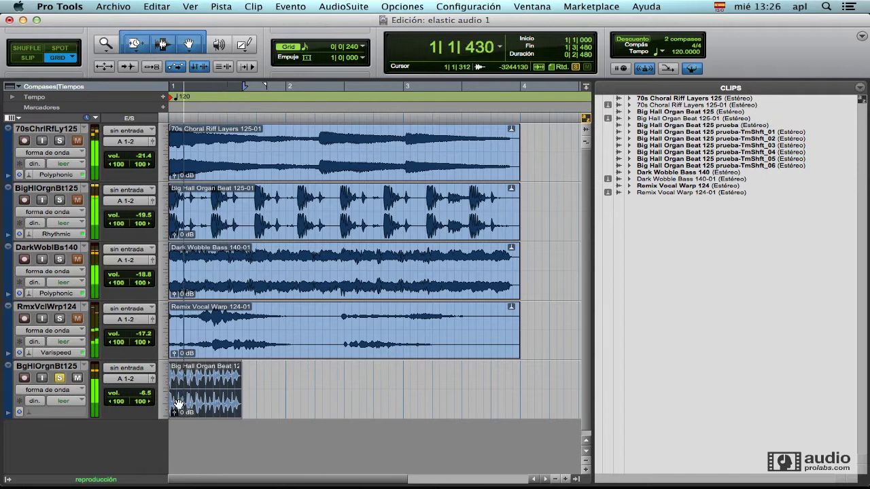
key(space)
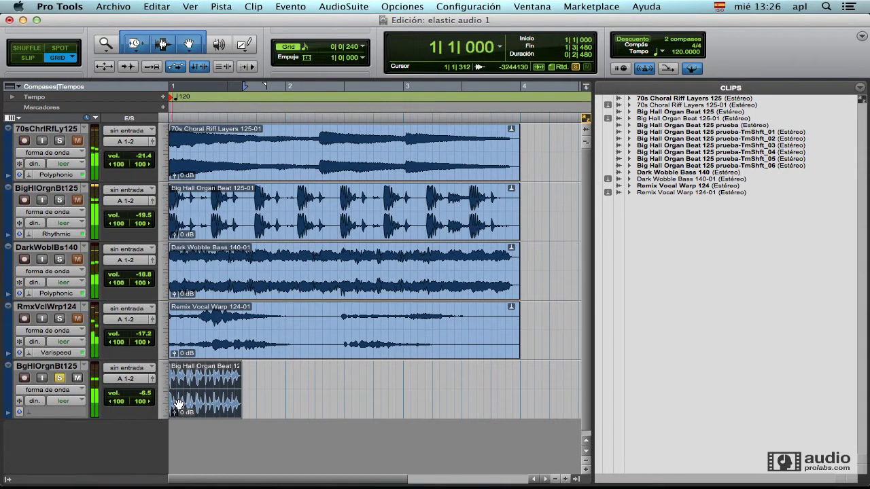
Step: Time-stretch the compressed prueba clip's end to 4|1|000, matching the length of the clips above it
click(238, 412)
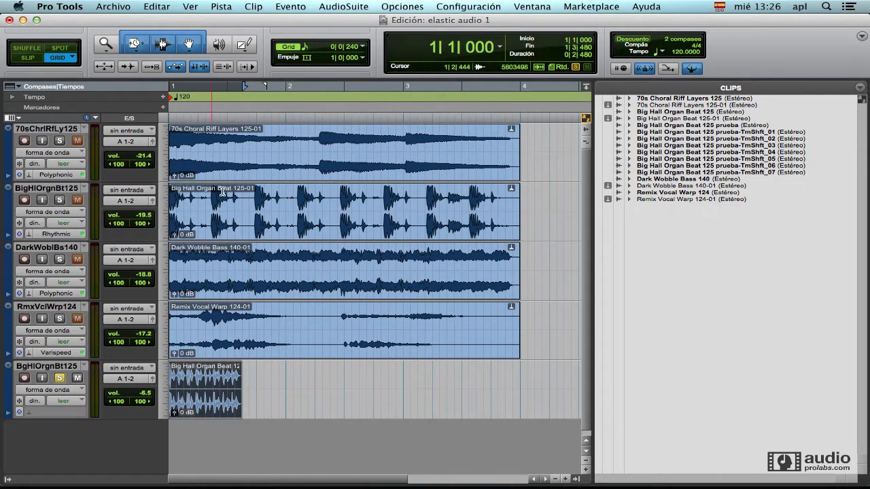
drag(236, 412, 517, 425)
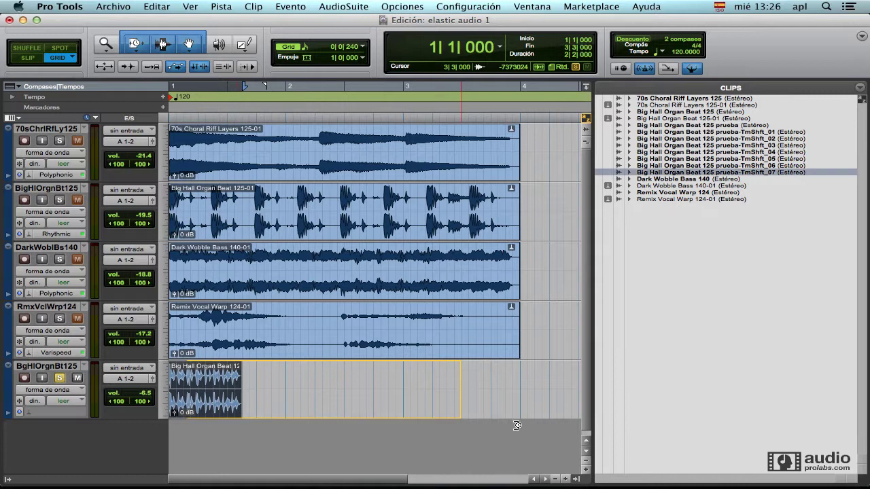
scroll(543, 405, right, 5)
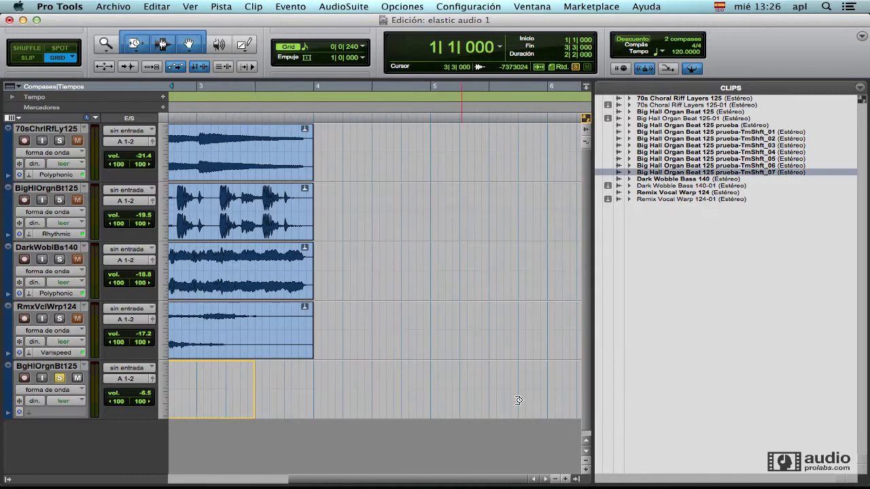
drag(255, 406, 312, 406)
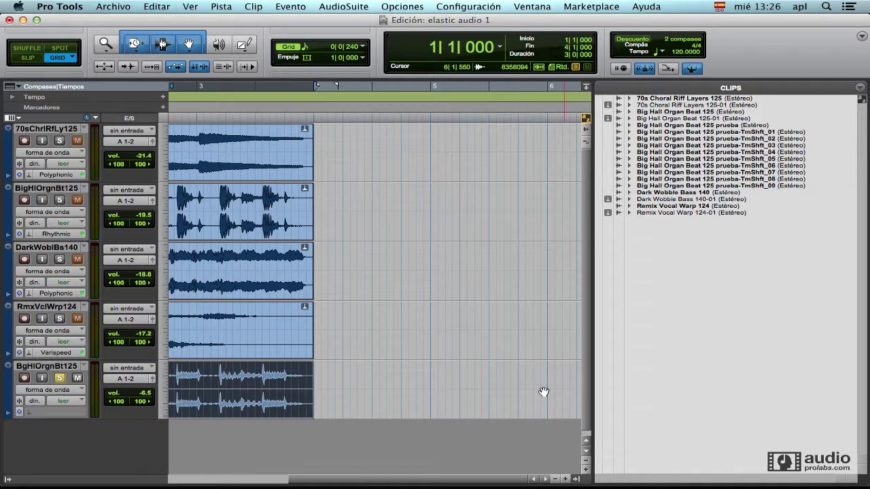
drag(333, 479, 140, 463)
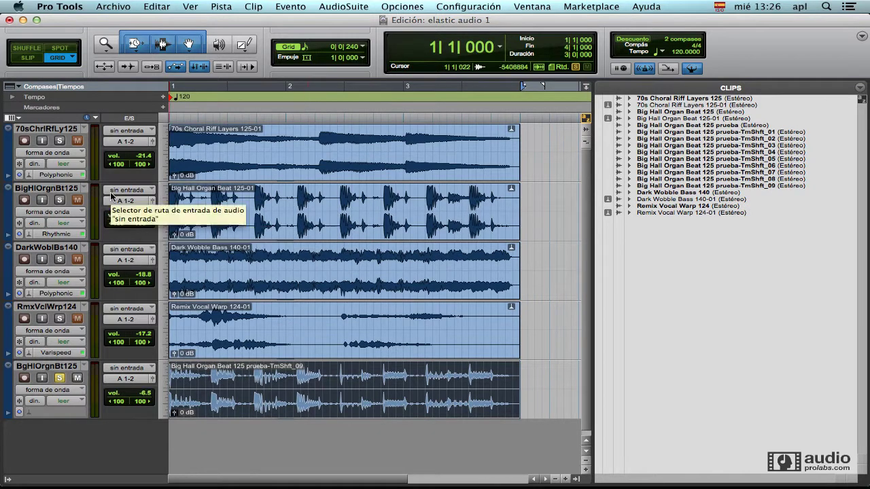
Step: Play back the stretched clip on the soloed prueba track and turn off that track's solo
click(59, 201)
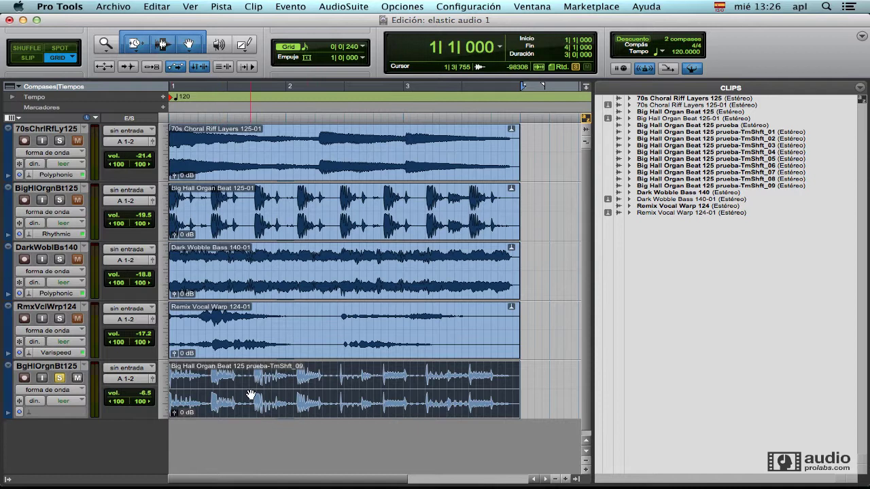
key(space)
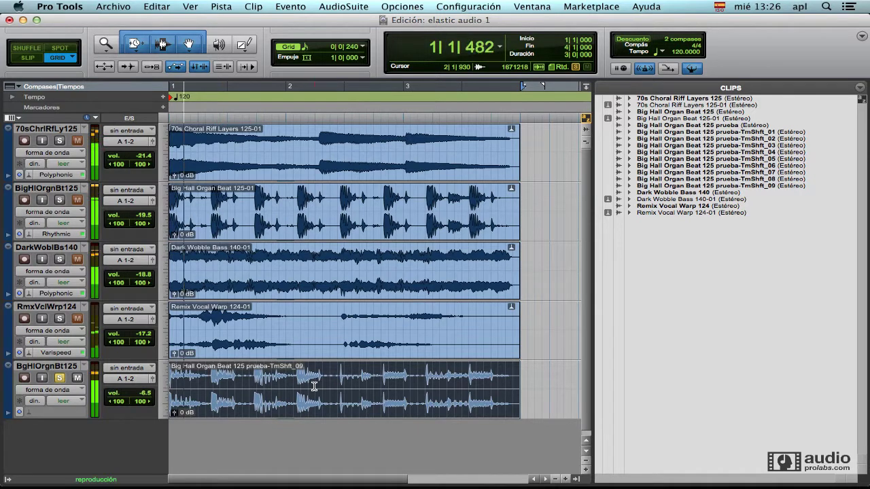
click(59, 378)
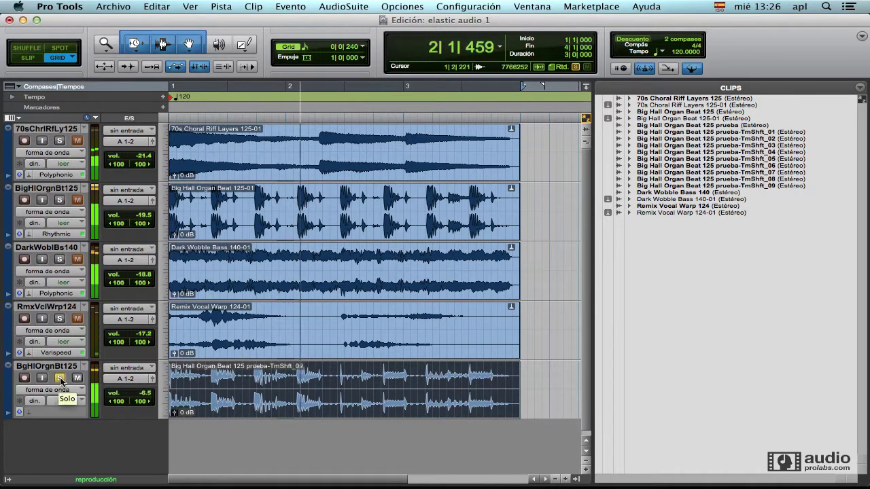
key(space)
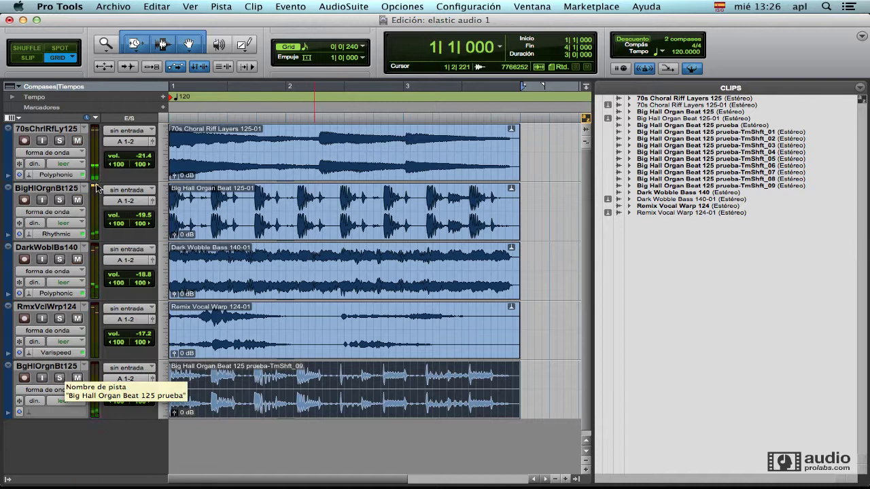
Step: Solo the Big Hall Organ Beat 125 track that uses Rhythmic Elastic Audio and play it back for comparison
click(59, 199)
key(space)
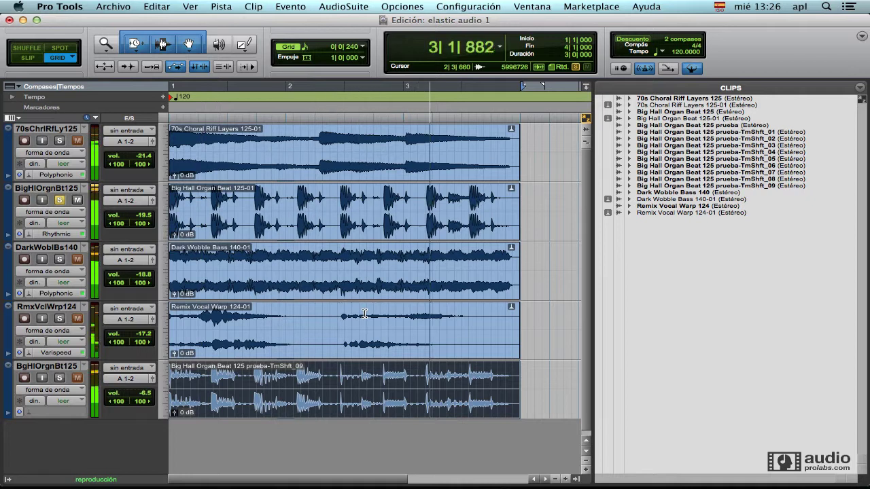
key(space)
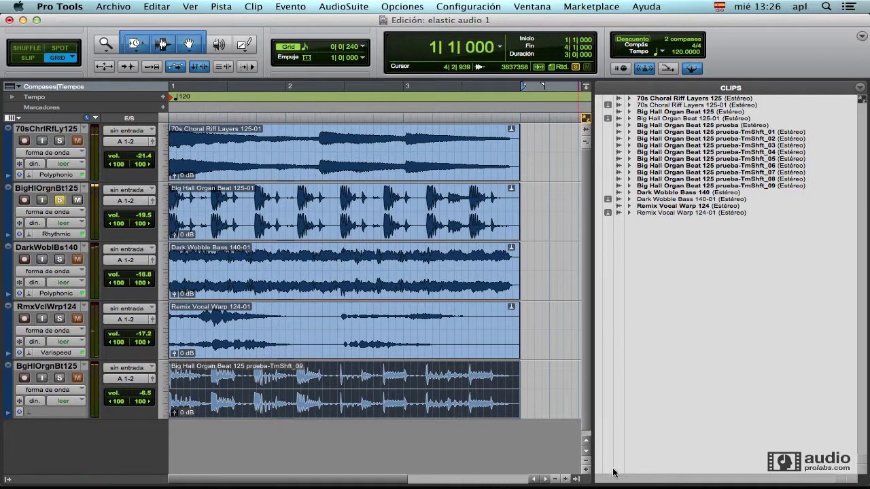
Step: Hide the clips list and check the Trim tool's modes, leaving TCE selected
click(576, 480)
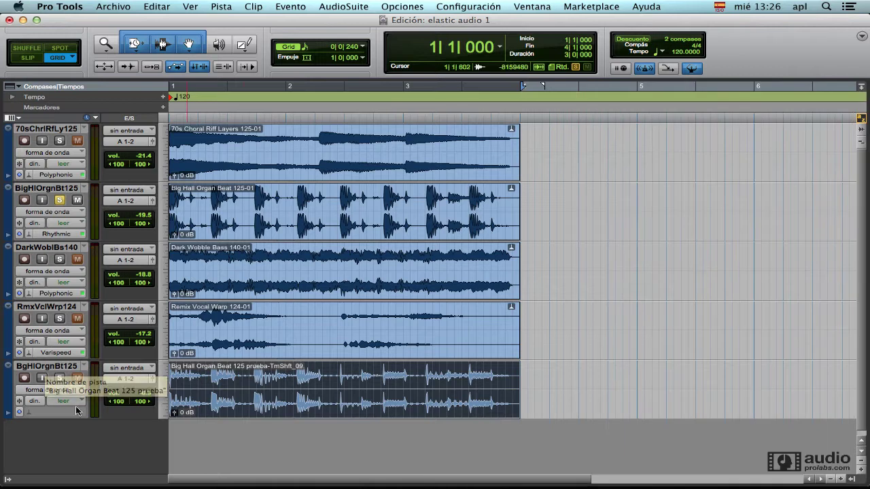
click(136, 49)
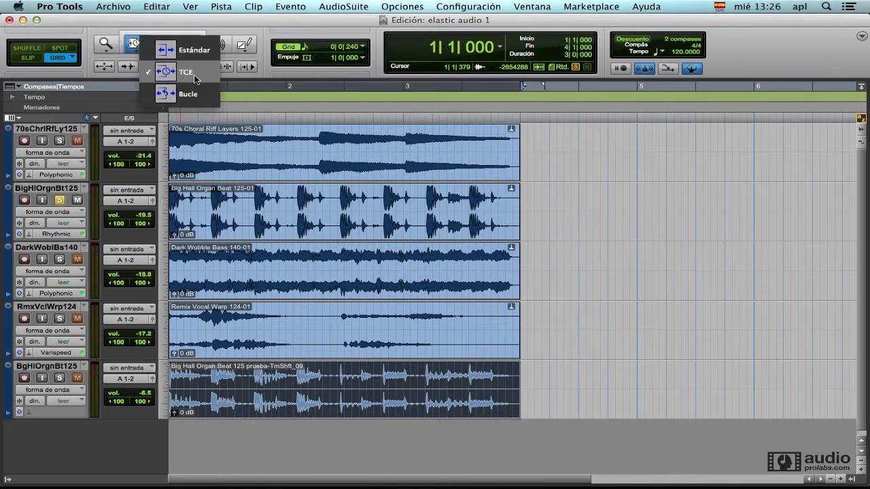
click(603, 173)
Step: Open the processing preferences and review the TC/E plug-in and default setting choices, keeping Avid Time Shift and Drums Rhythmic
click(70, 6)
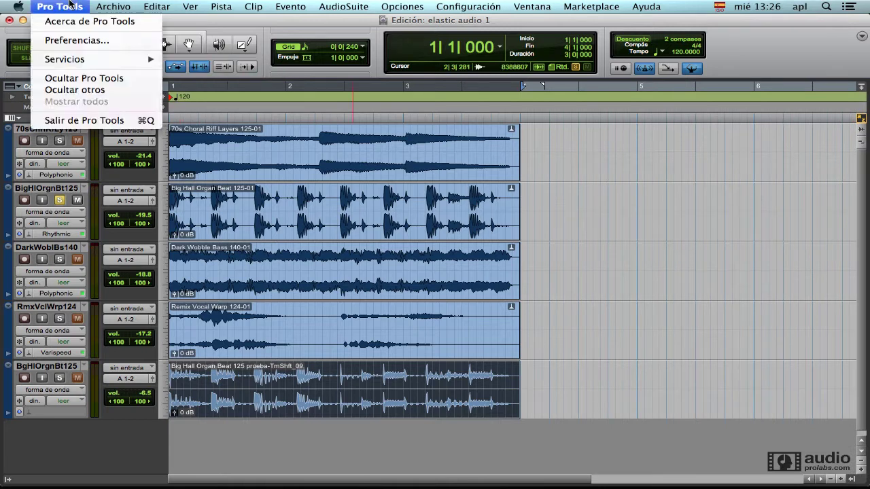
click(64, 39)
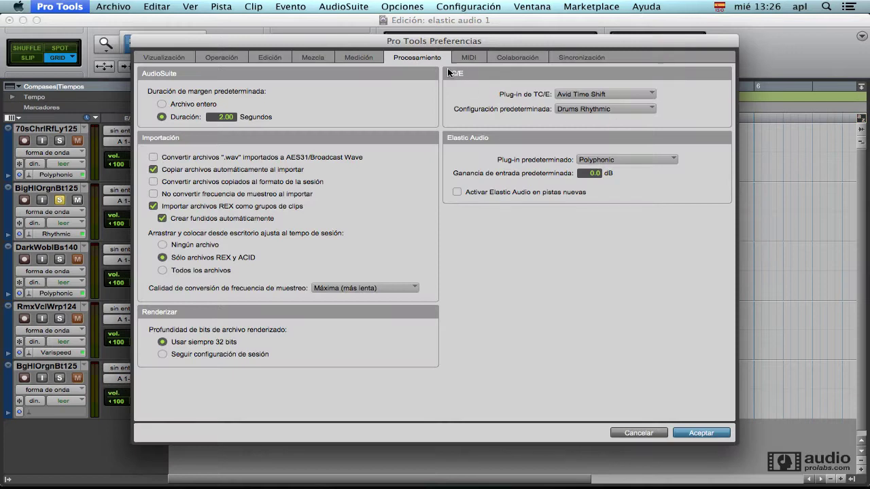
click(645, 92)
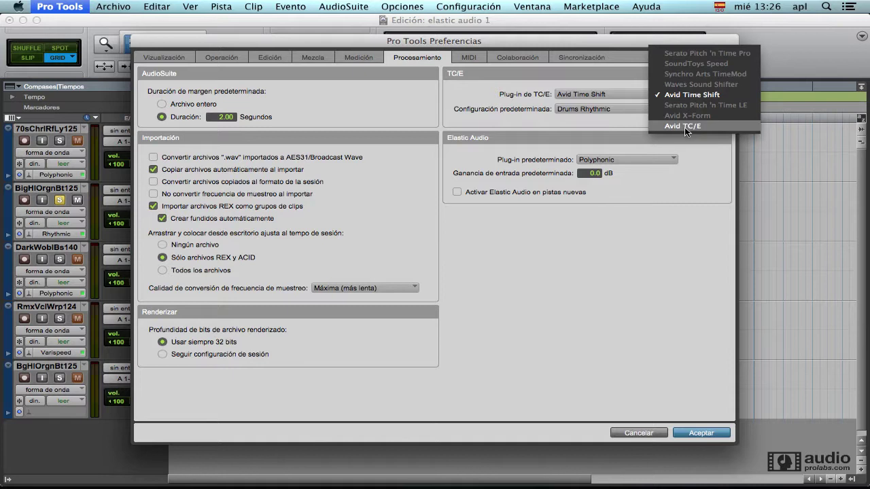
click(496, 93)
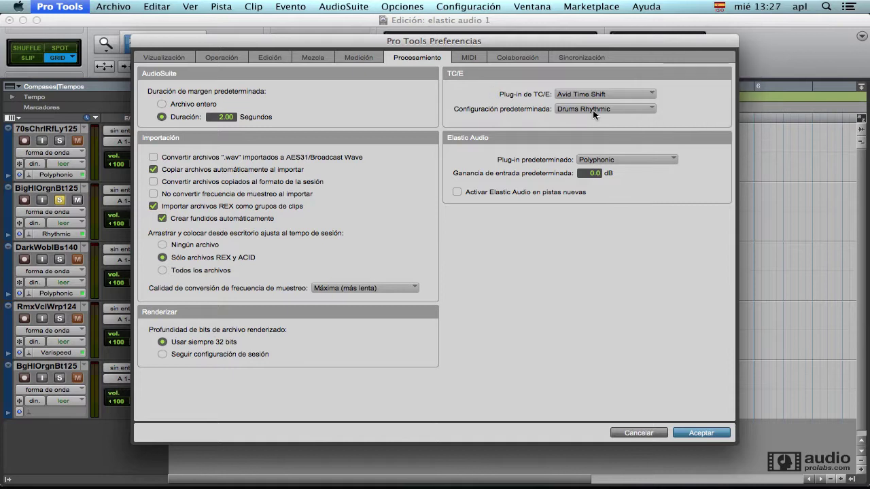
click(589, 109)
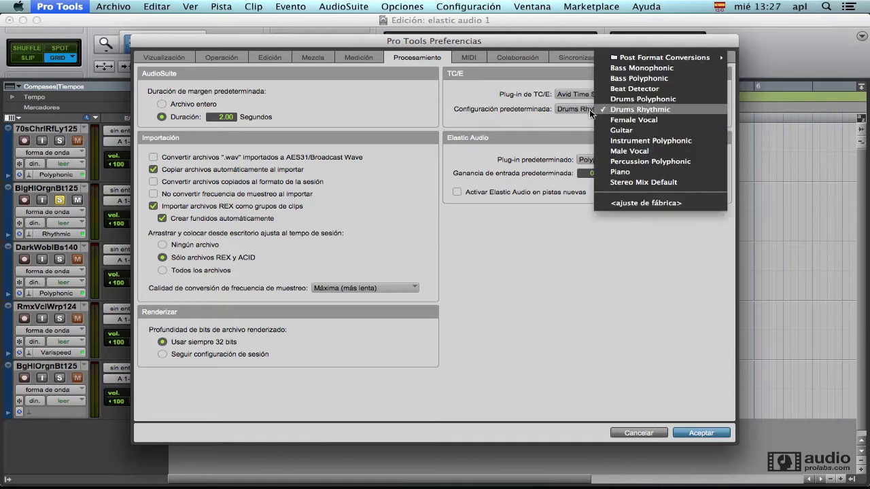
click(629, 109)
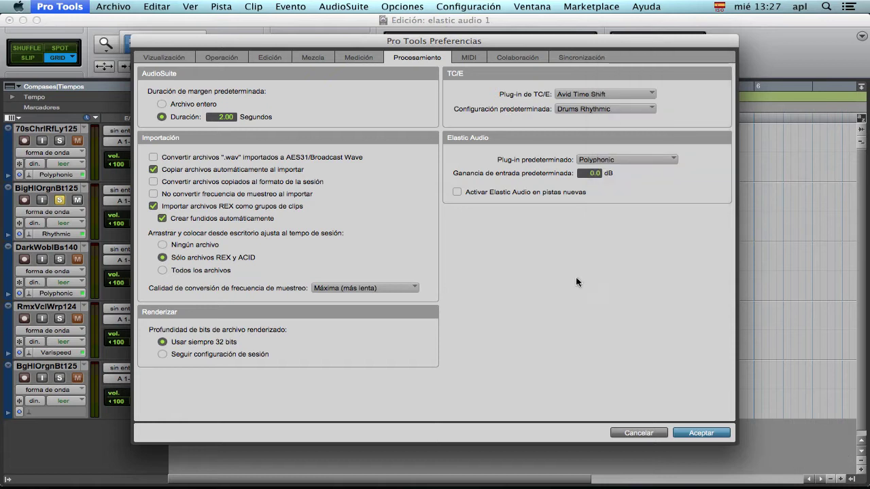